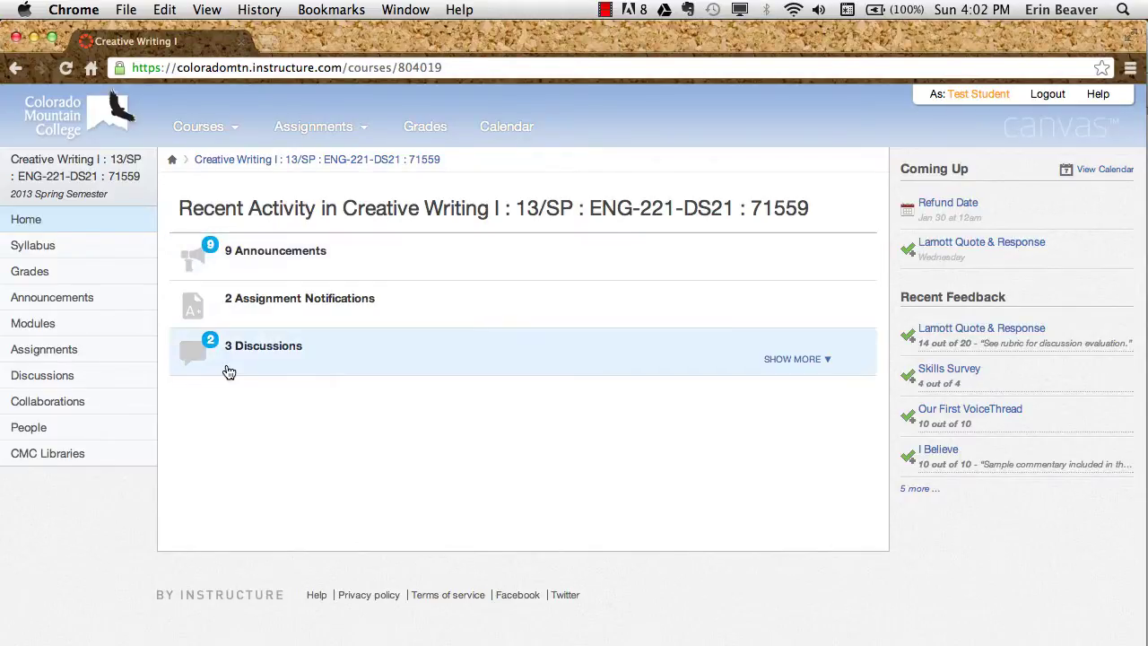
Open the course Grades page and scroll down to the Total row showing 100% (A).
click(33, 270)
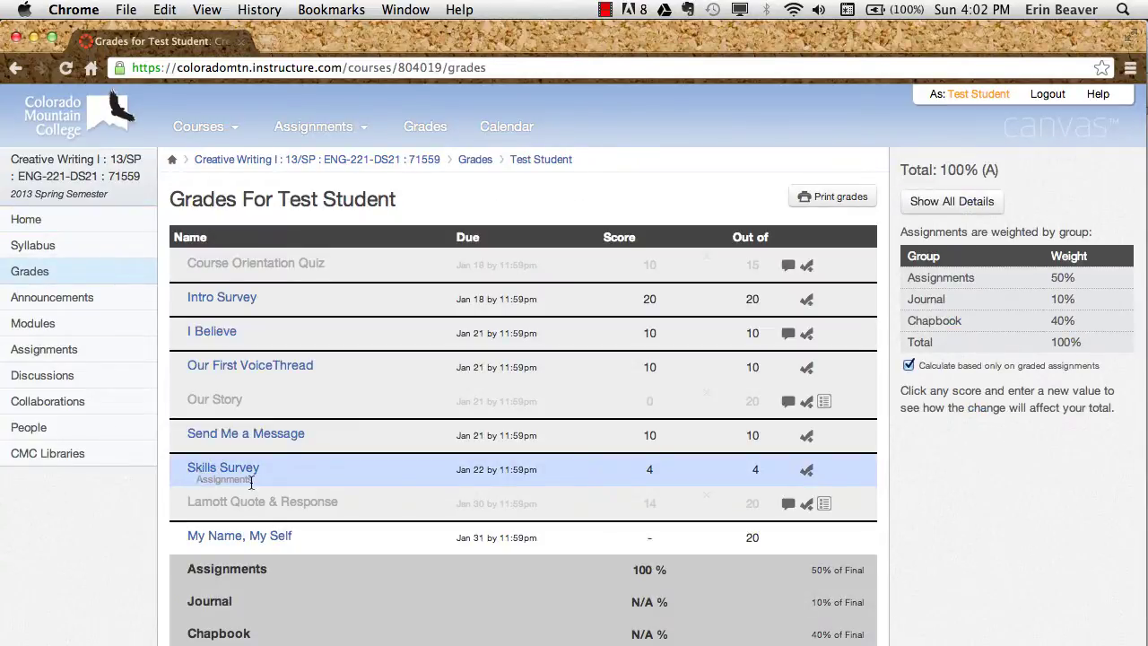
scroll(247, 479, down, 1)
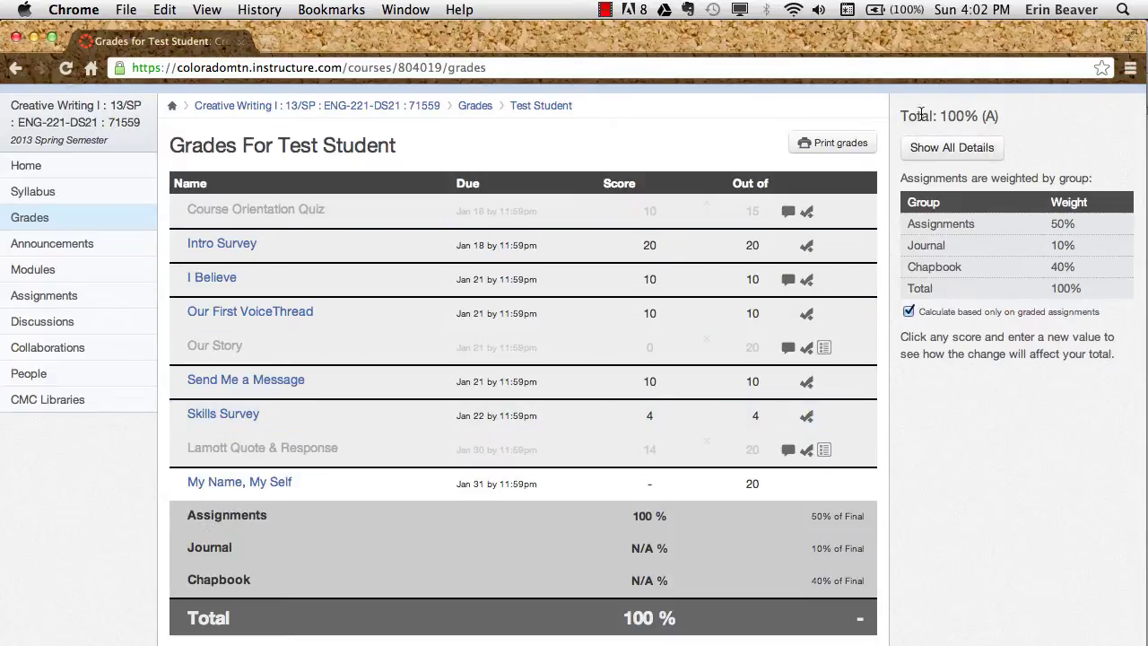
drag(906, 114, 1001, 111)
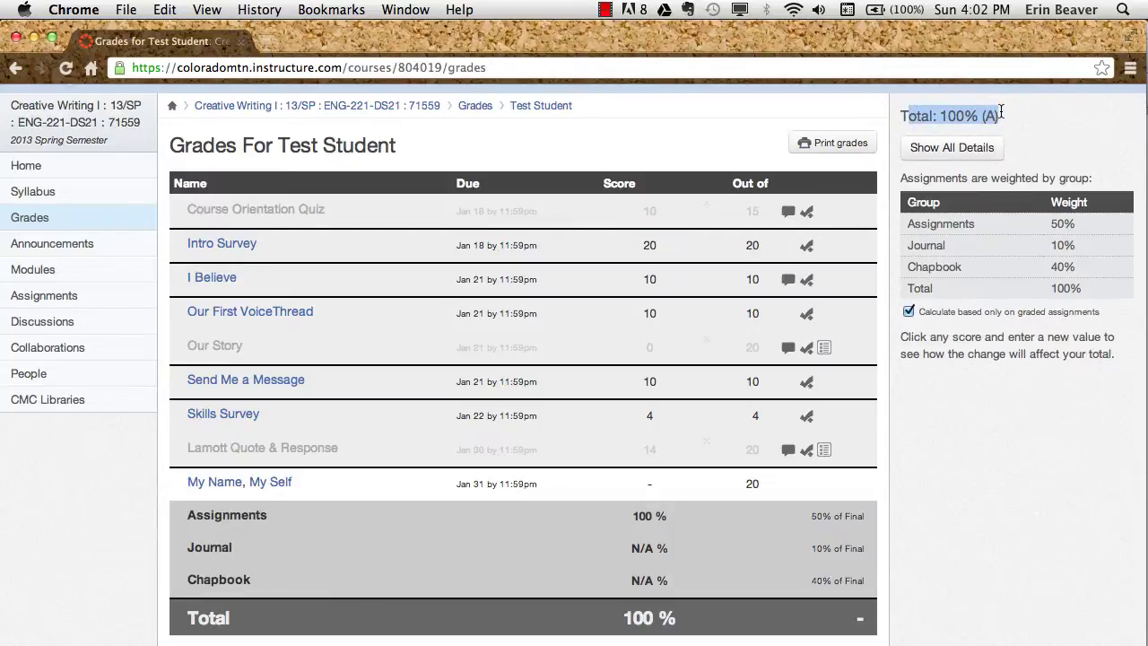
click(909, 312)
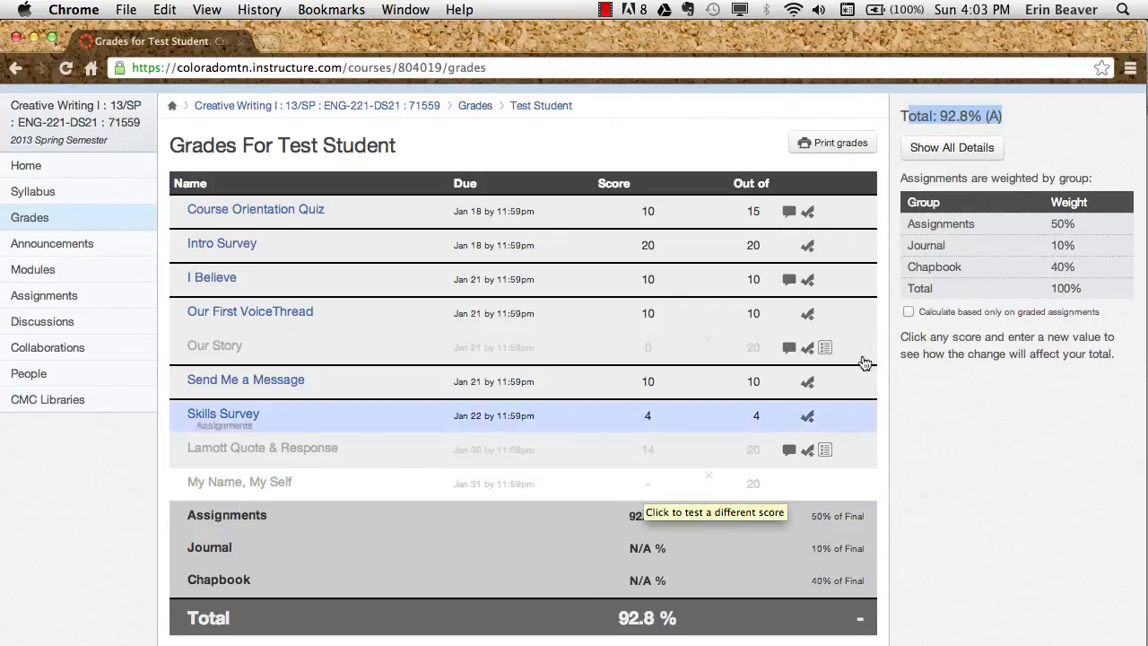
click(908, 312)
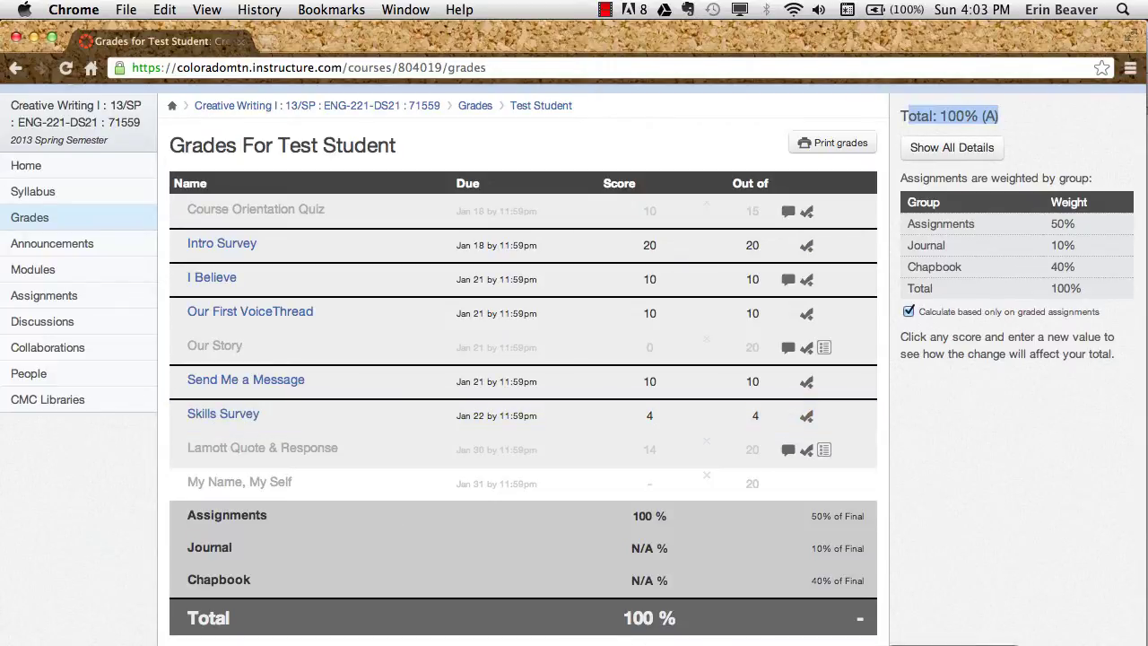
click(888, 632)
scroll(331, 584, down, 3)
scroll(332, 583, down, 10)
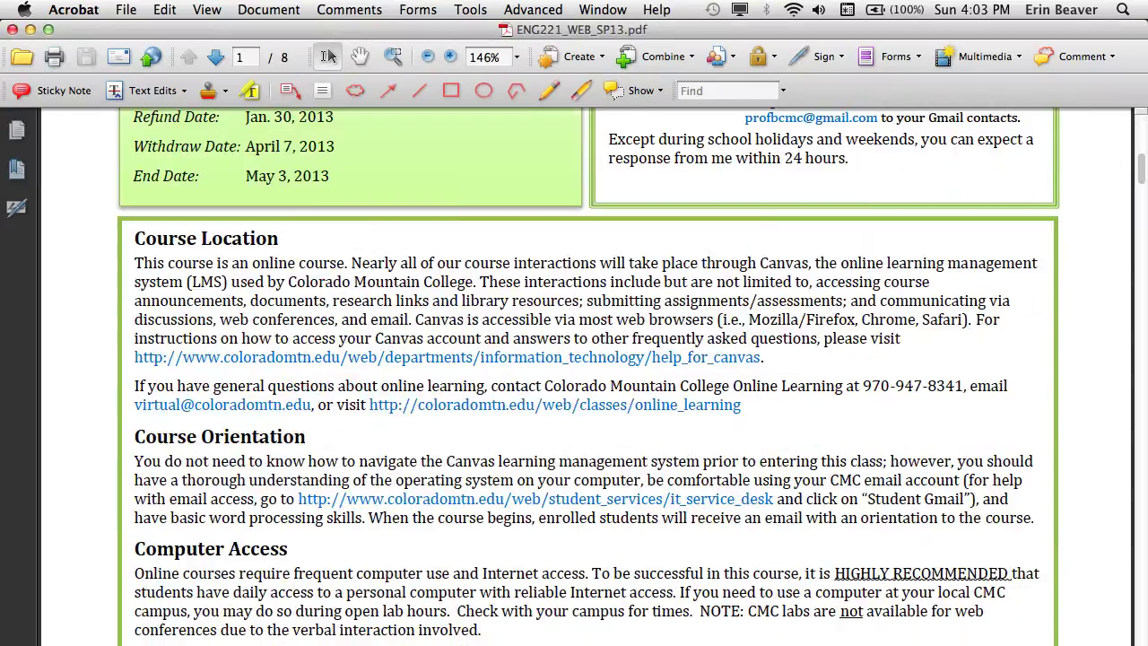
scroll(332, 584, down, 5)
scroll(331, 584, down, 10)
scroll(332, 584, down, 4)
scroll(332, 583, down, 13)
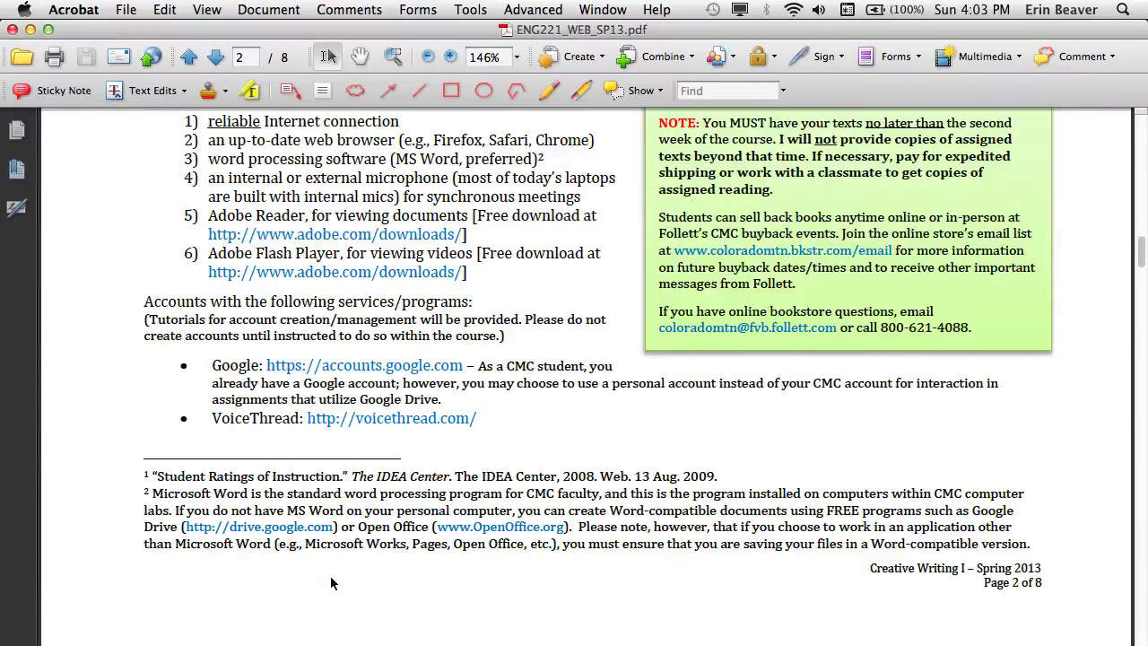
scroll(331, 583, down, 1)
scroll(332, 584, down, 5)
scroll(332, 584, down, 1)
scroll(332, 584, down, 5)
scroll(331, 584, down, 10)
scroll(331, 584, down, 10)
scroll(332, 584, down, 6)
scroll(331, 584, down, 3)
scroll(332, 584, down, 1)
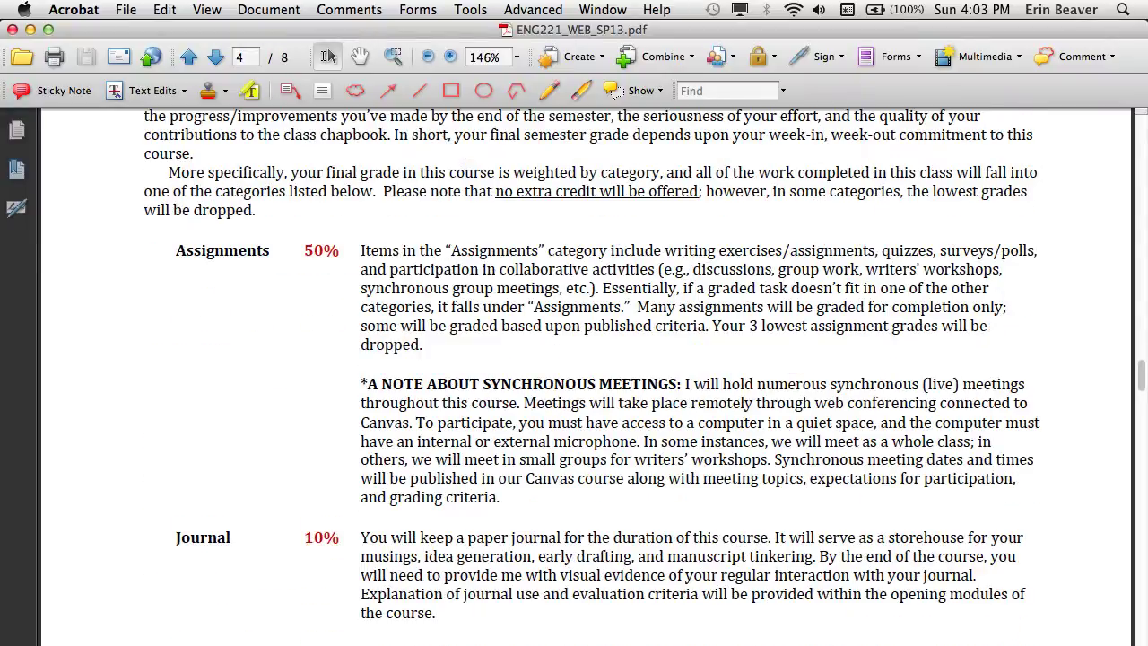
mouse_move(429, 326)
mouse_down()
mouse_move(652, 326)
mouse_move(719, 385)
mouse_up()
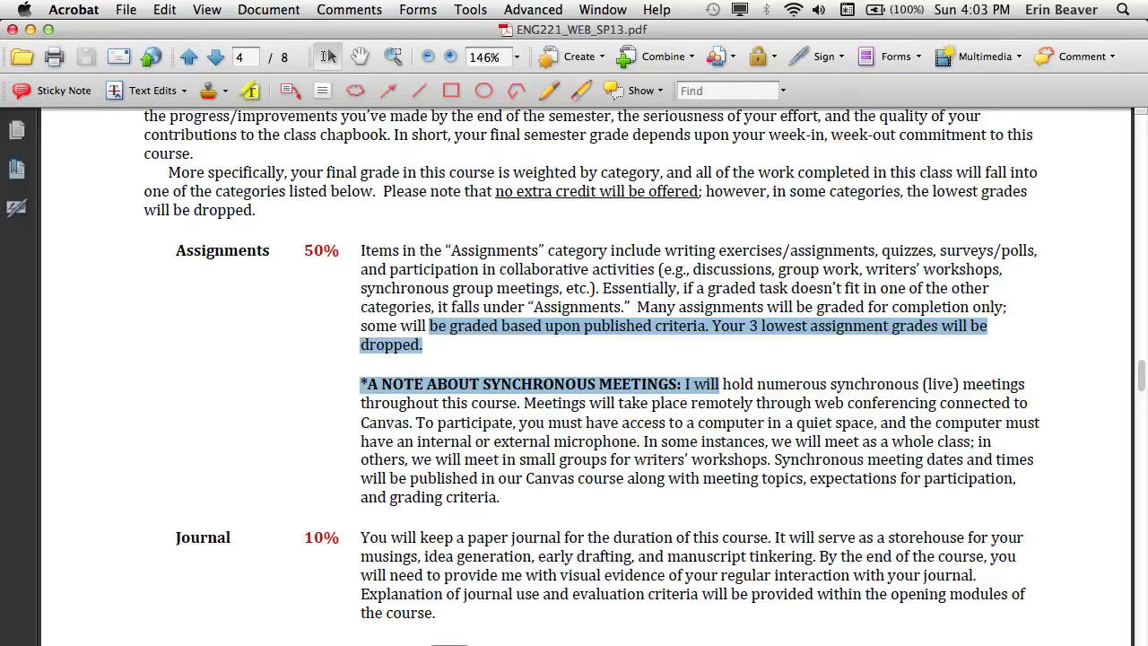
click(314, 638)
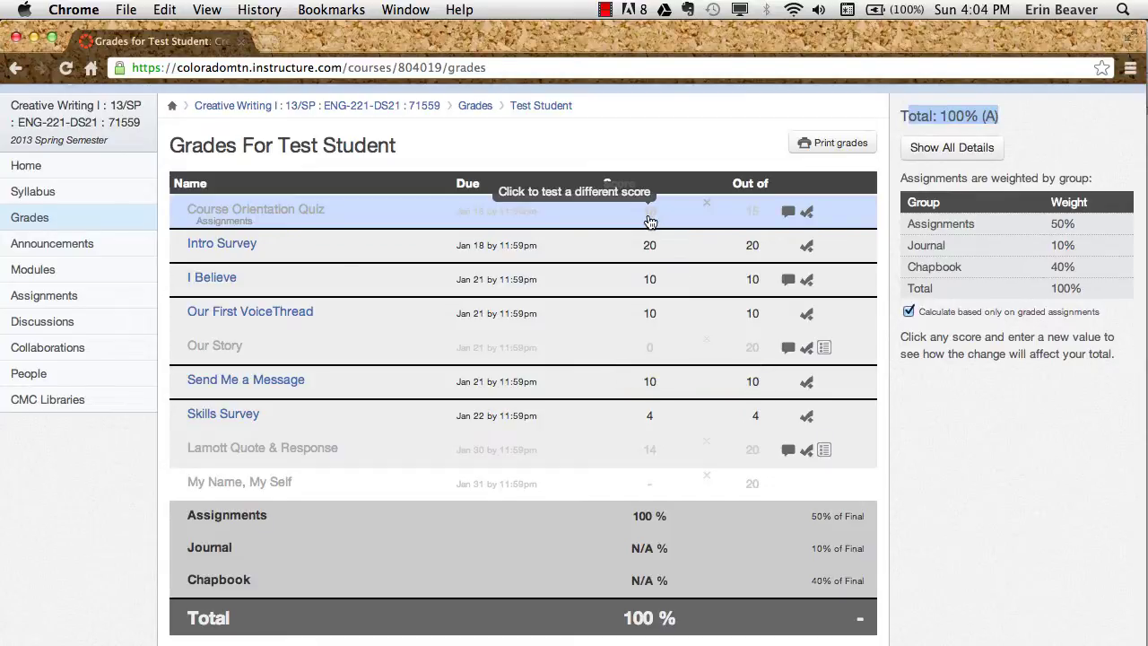
click(651, 219)
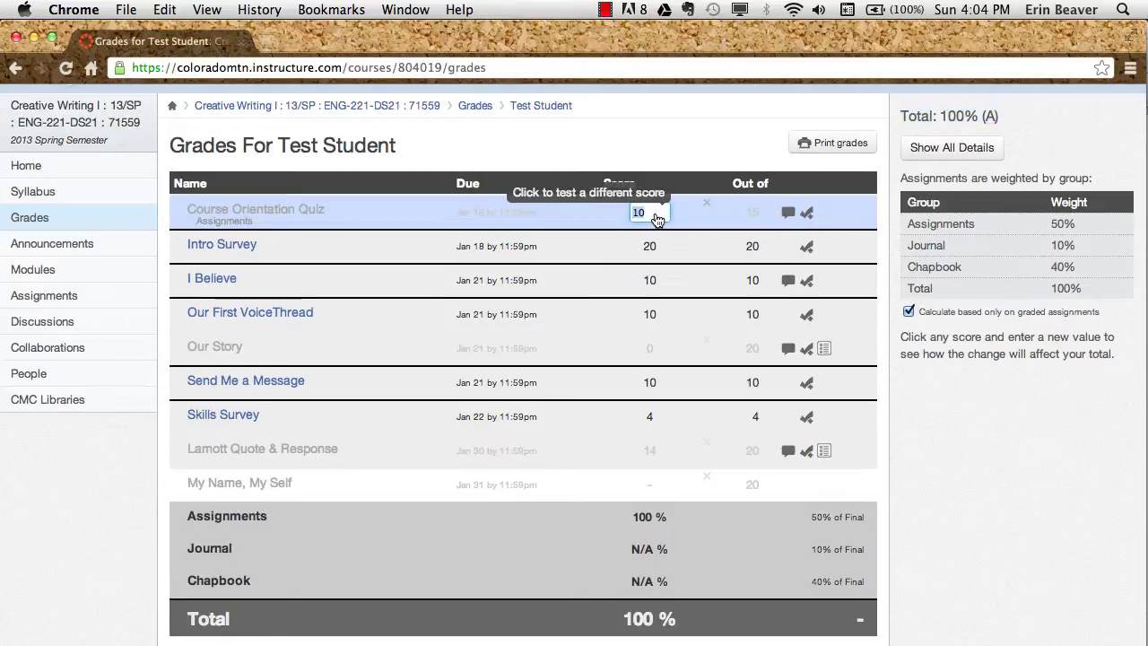
text(20)
key(Return)
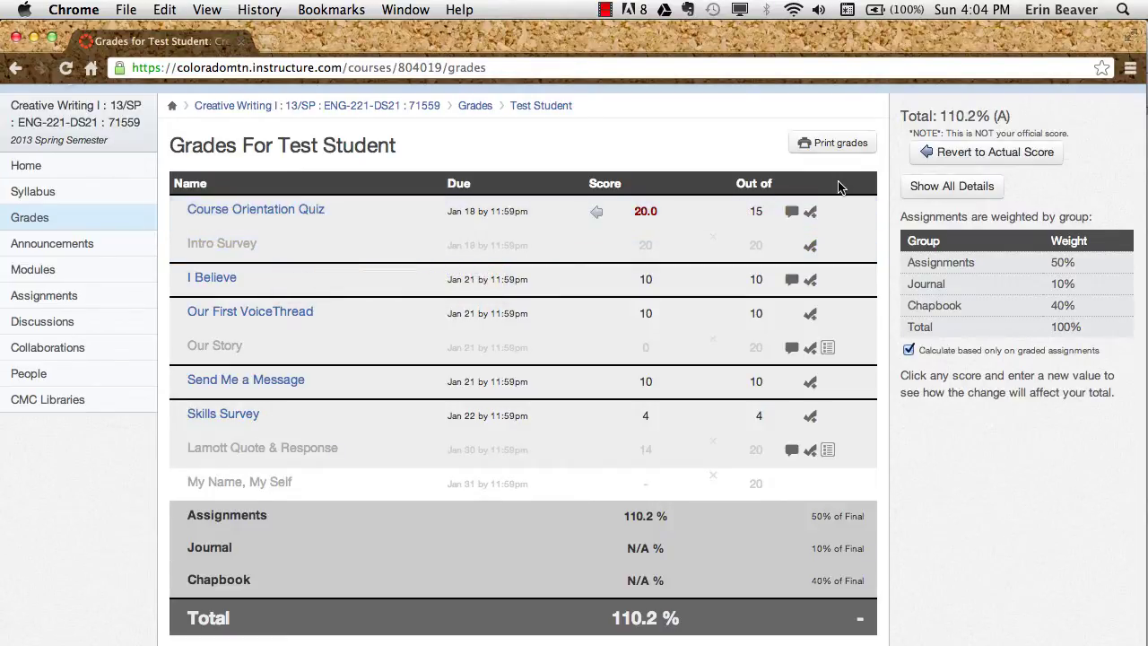
click(932, 152)
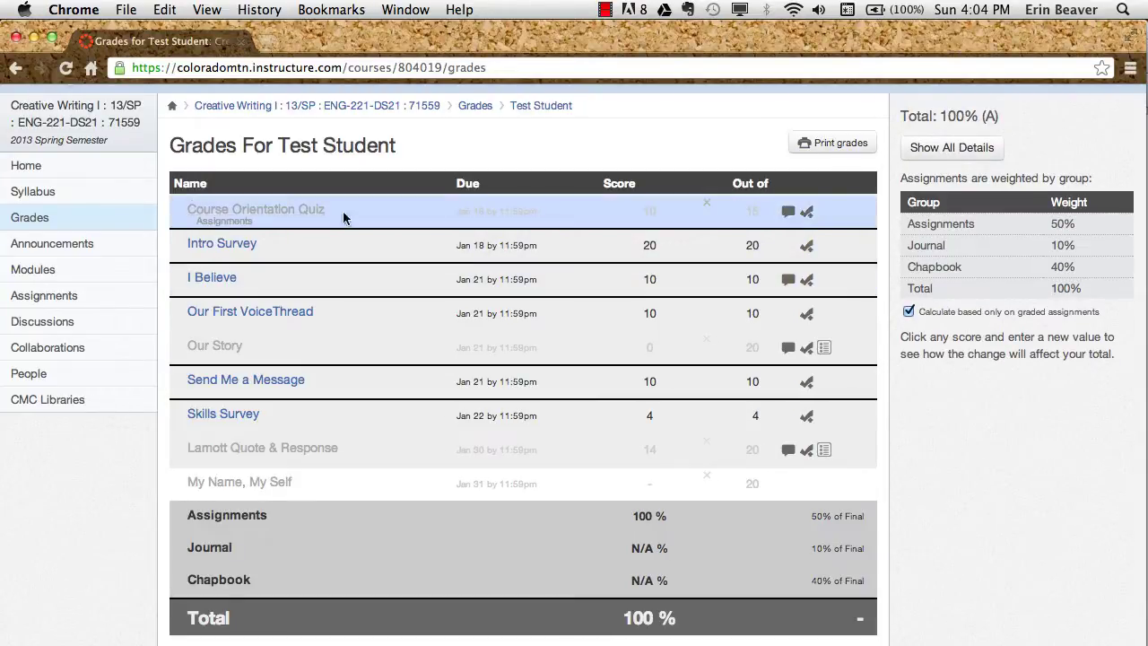
mouse_move(306, 485)
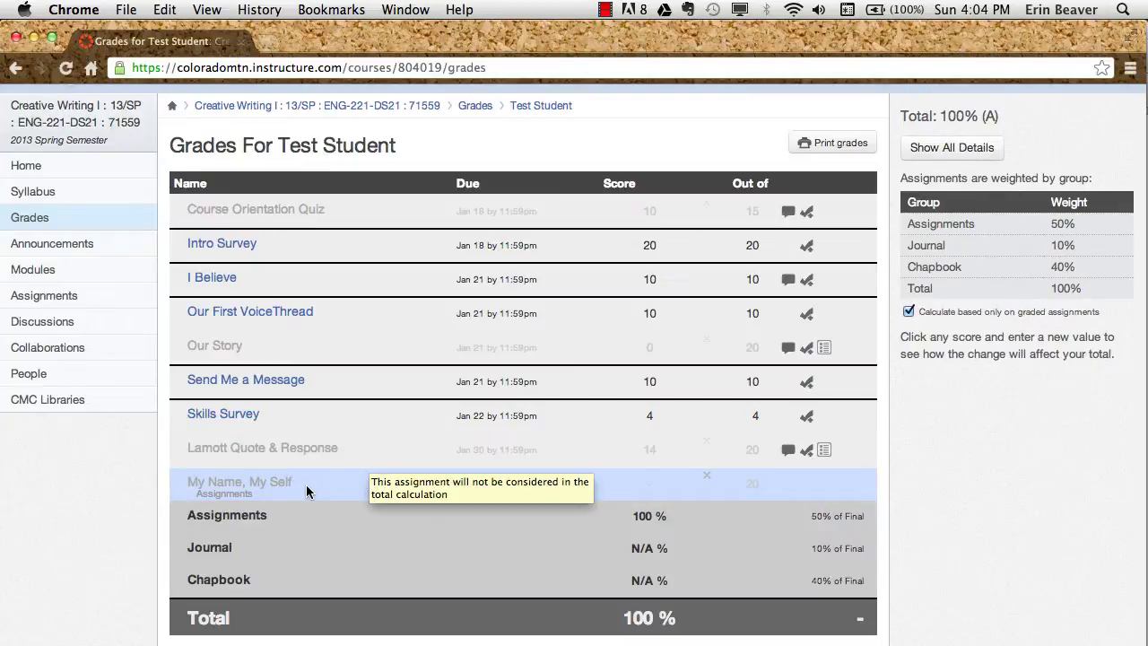
Try a what-if score of 20 on Send Me a Message, then revert to the actual score.
click(649, 485)
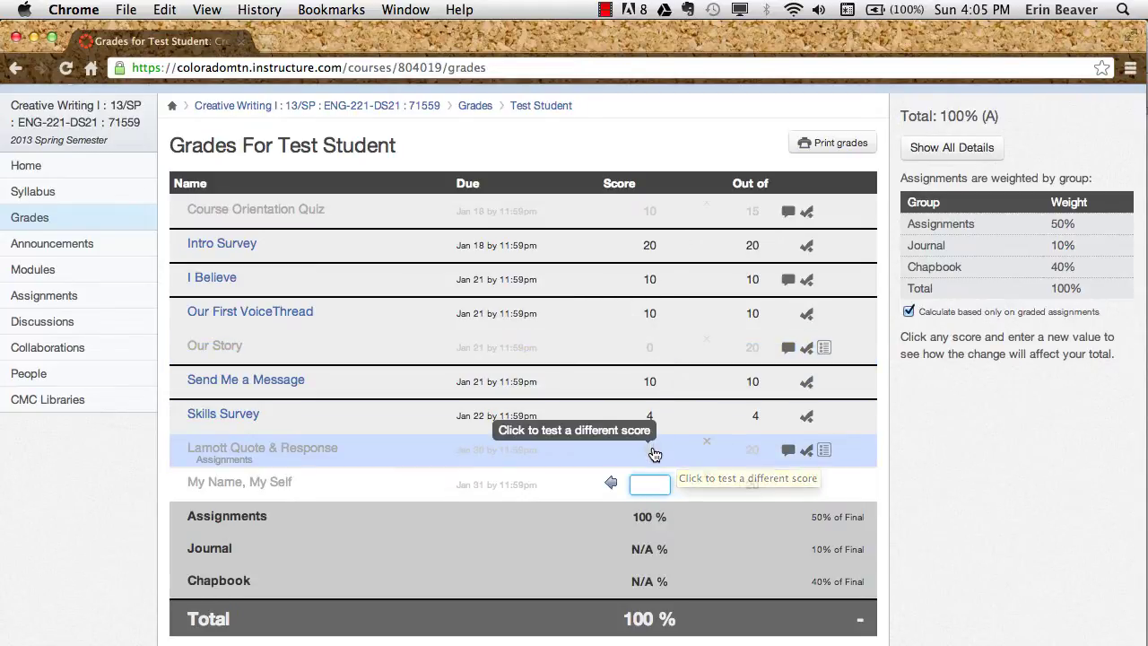
click(653, 384)
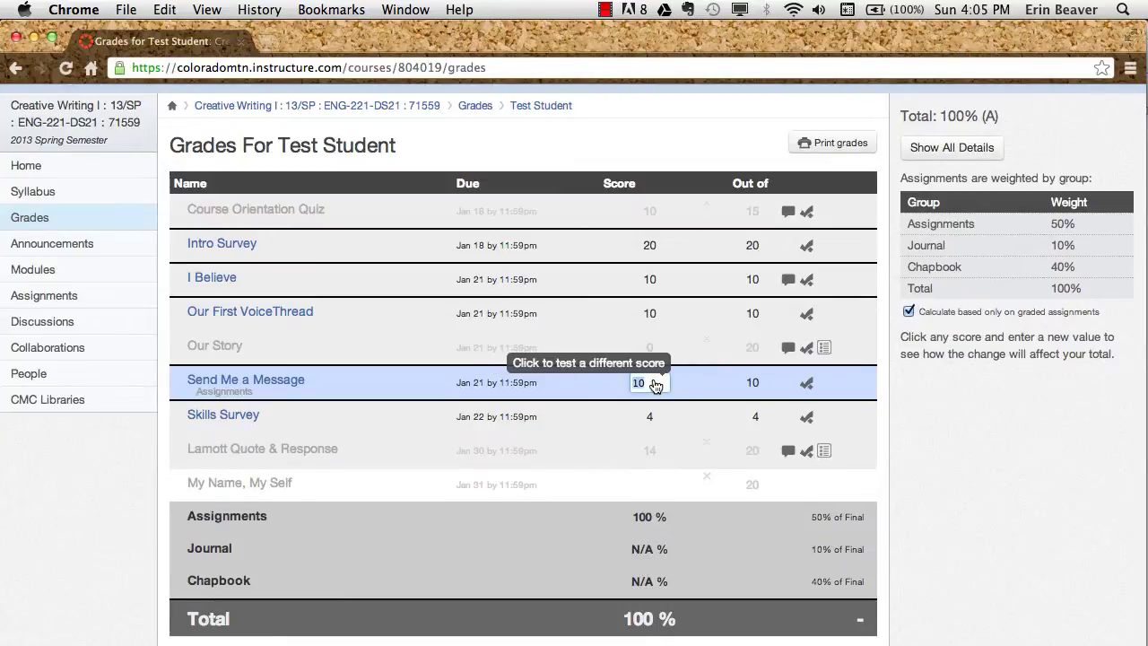
text(20)
key(Return)
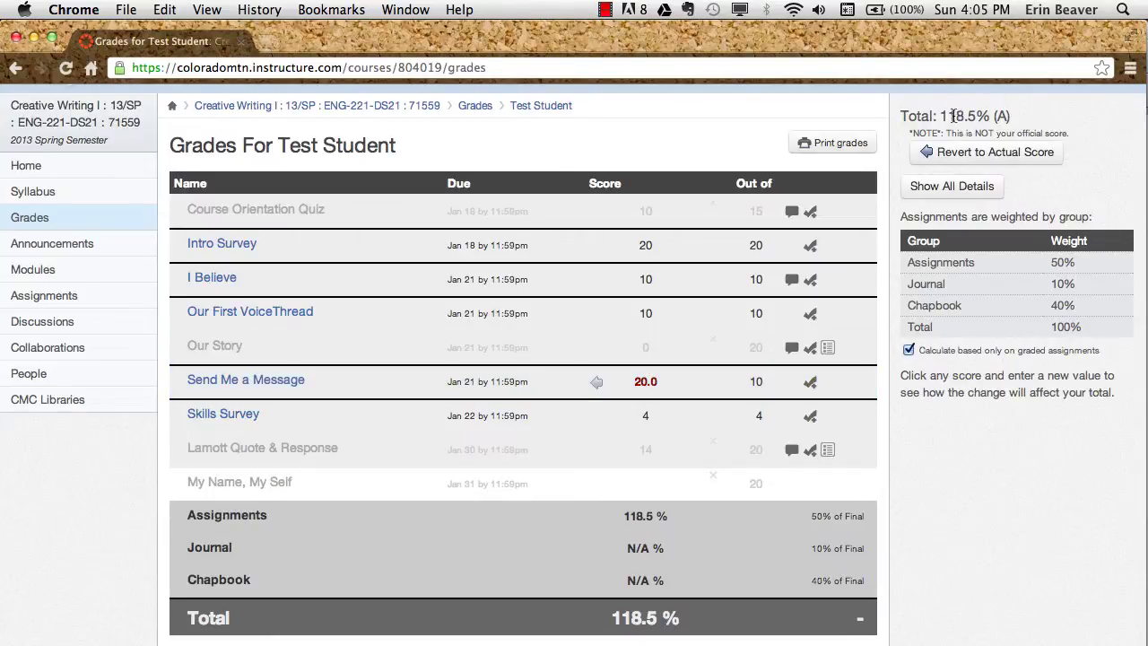
drag(908, 135, 1071, 128)
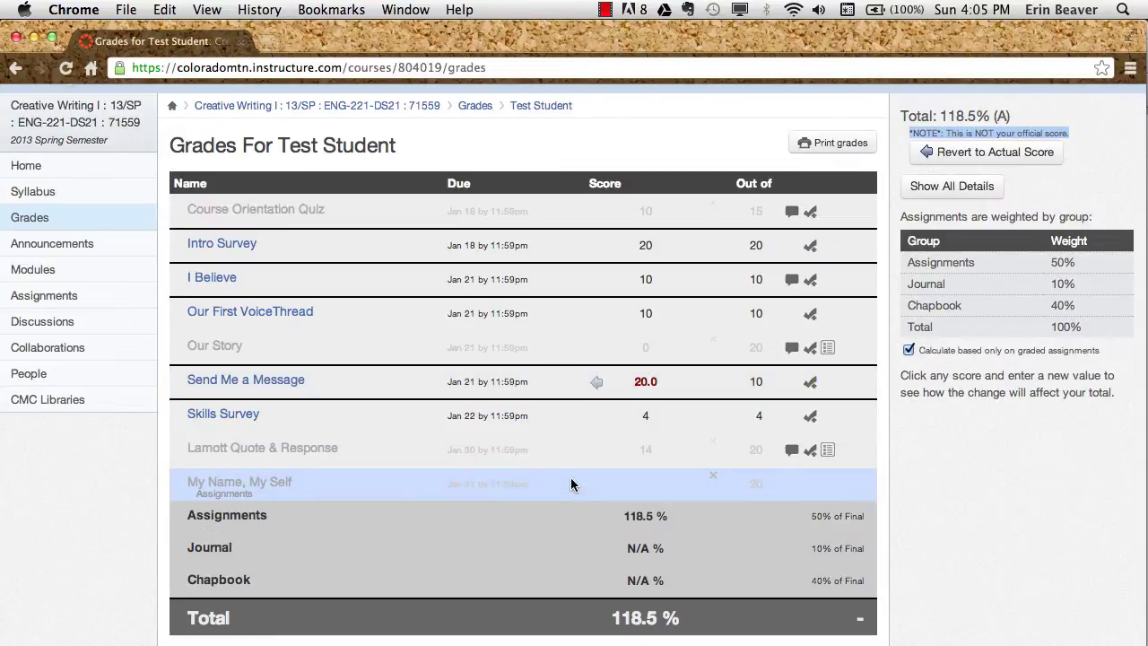
mouse_move(571, 484)
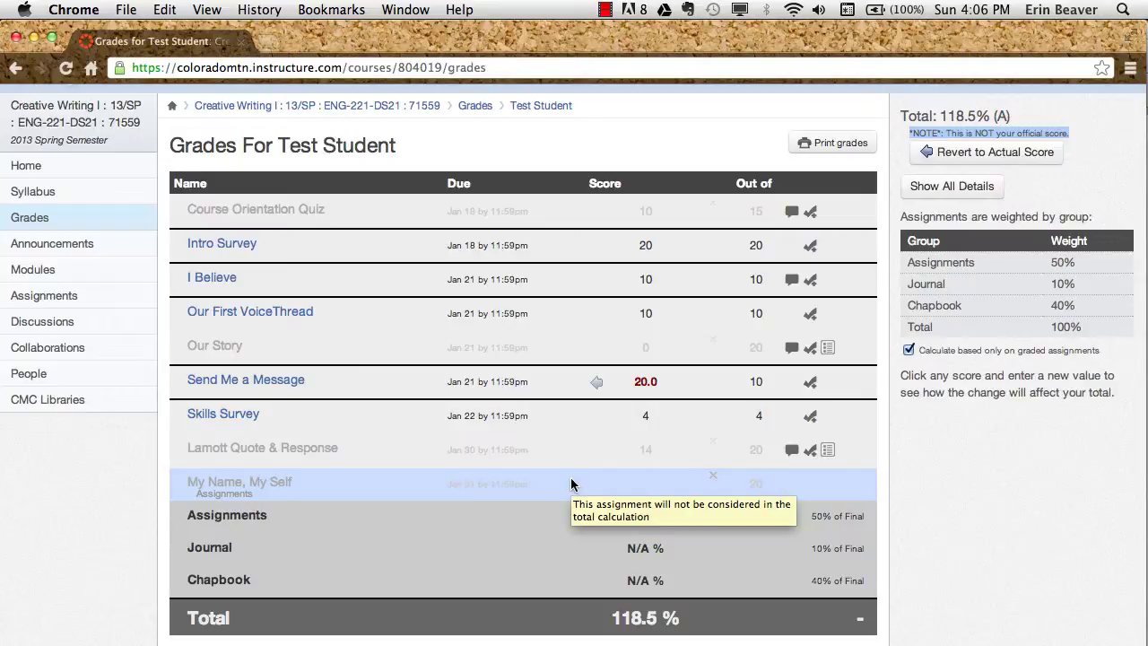
click(1014, 153)
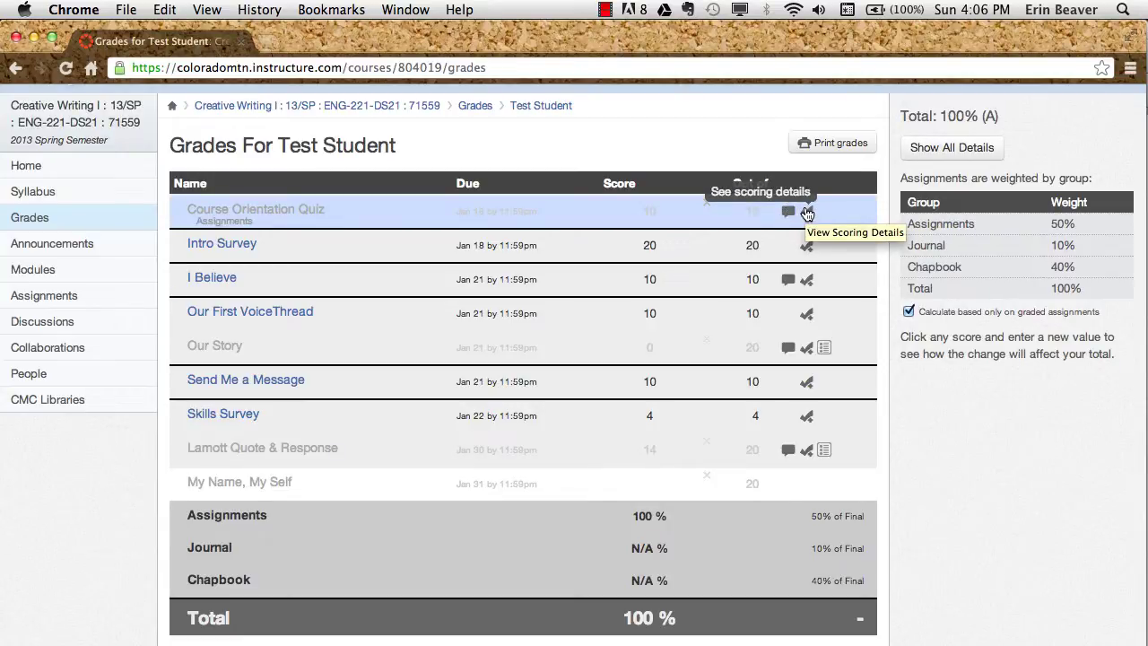
Toggle Our Story's comment, scoring details and rubric, leaving the instructor's comment on the zero expanded.
click(788, 349)
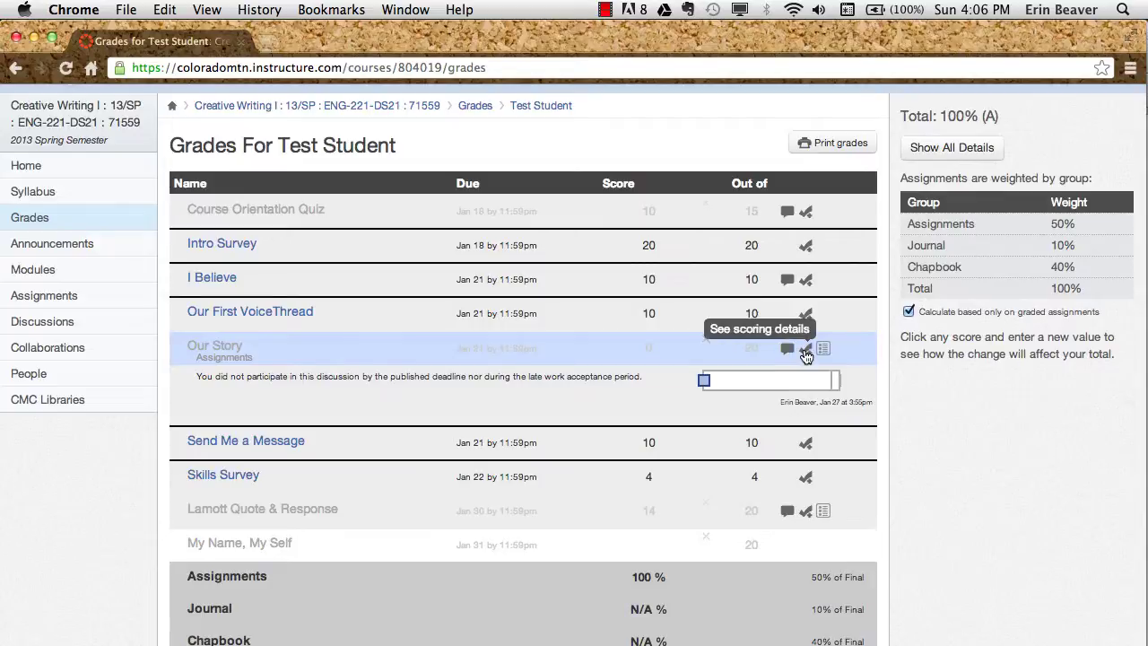
click(805, 350)
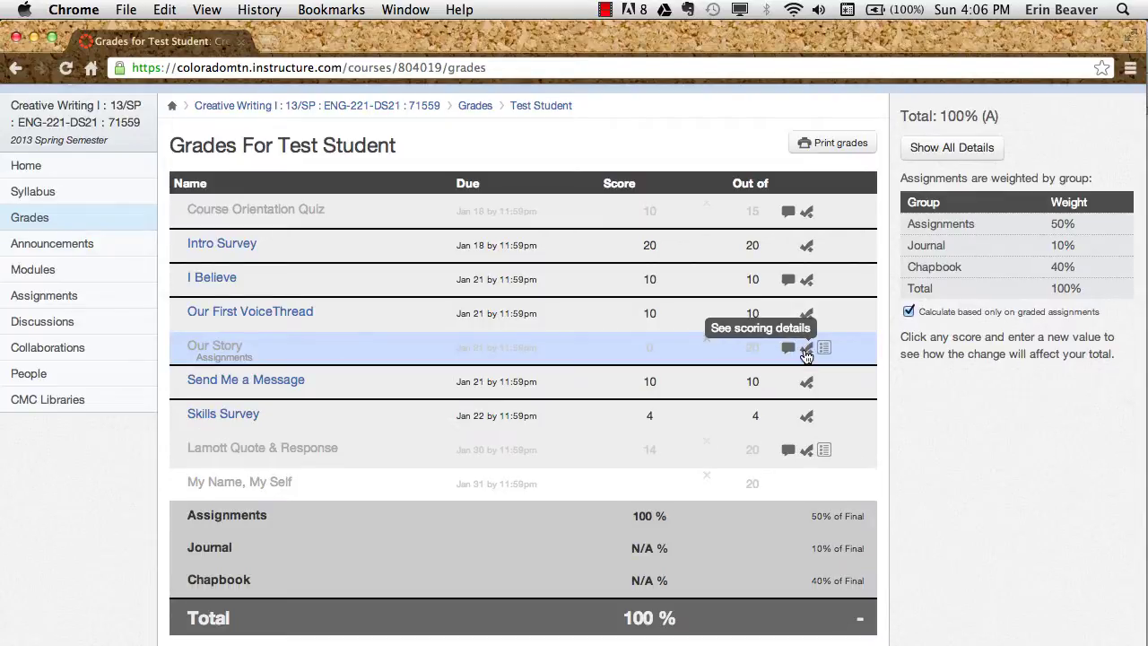
click(806, 352)
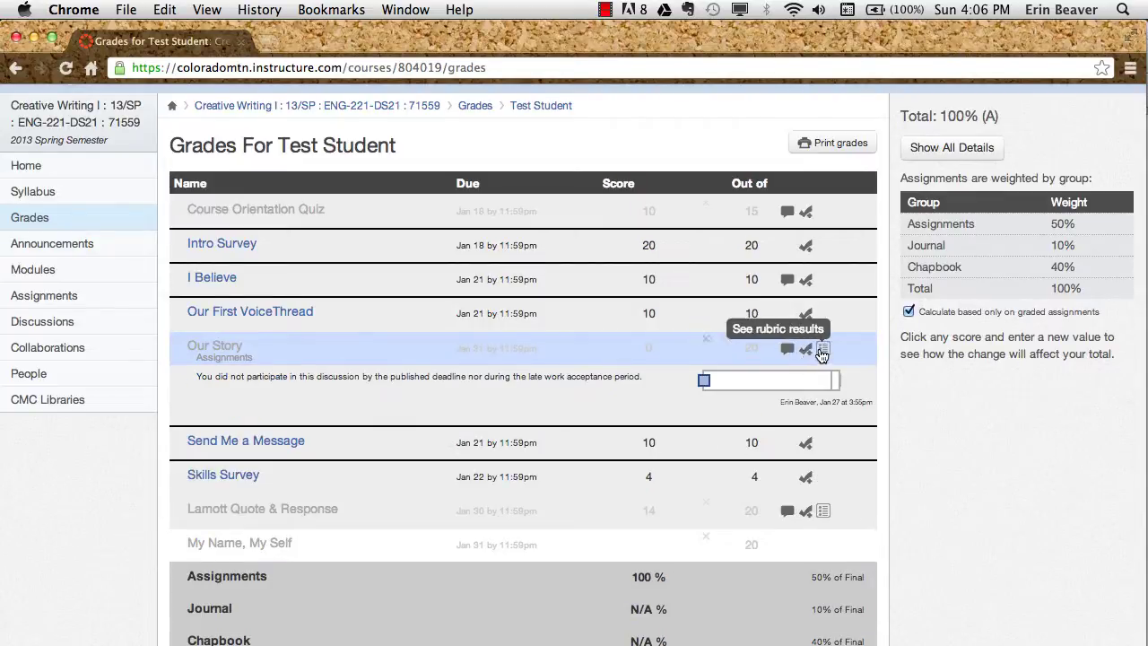
click(822, 348)
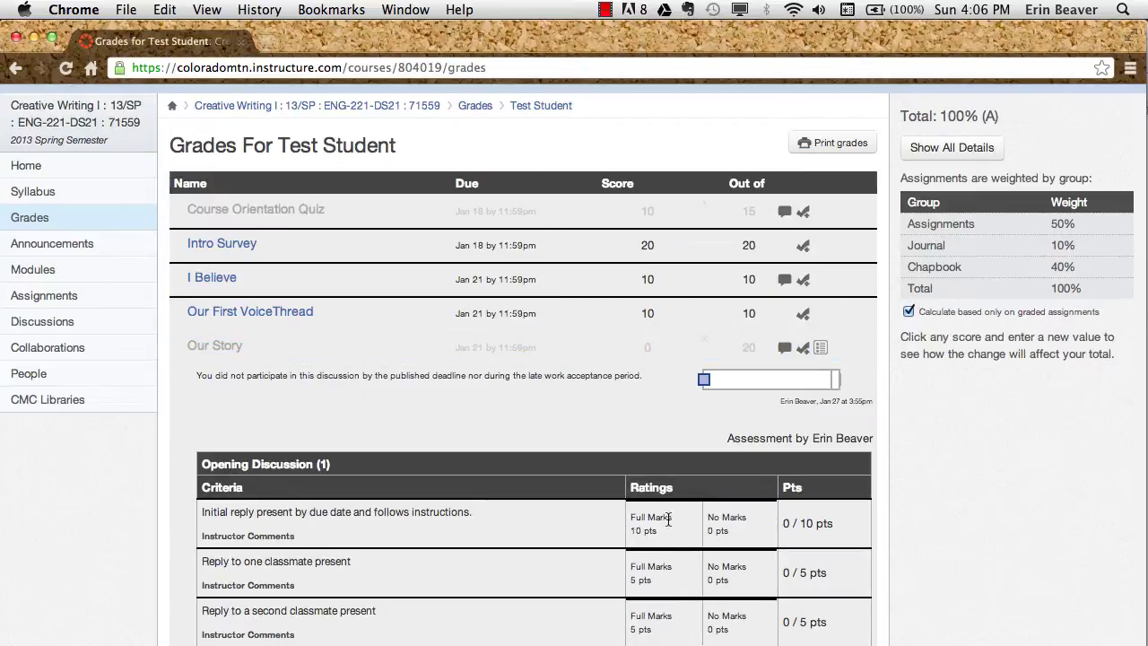
scroll(668, 517, down, 1)
click(824, 350)
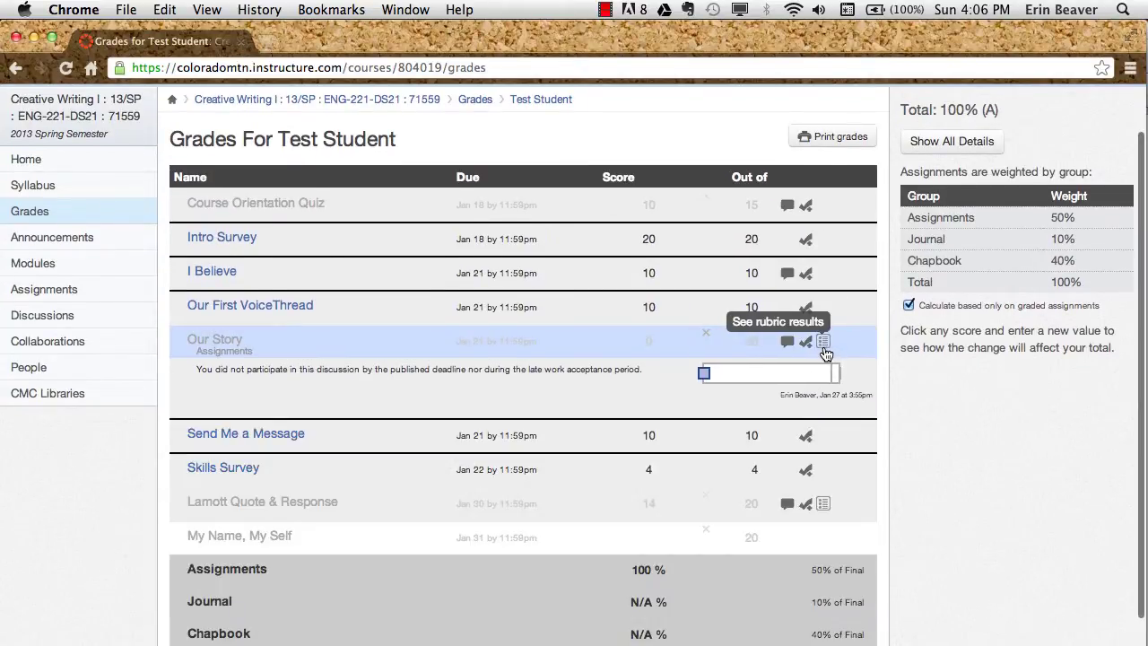
click(805, 349)
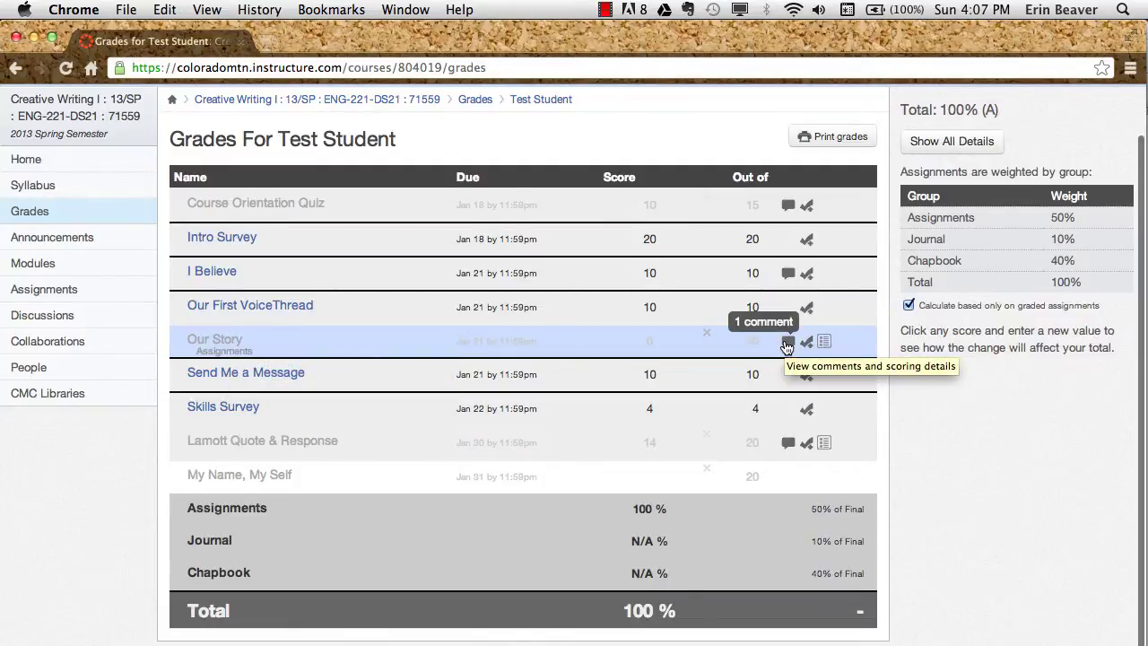
click(785, 347)
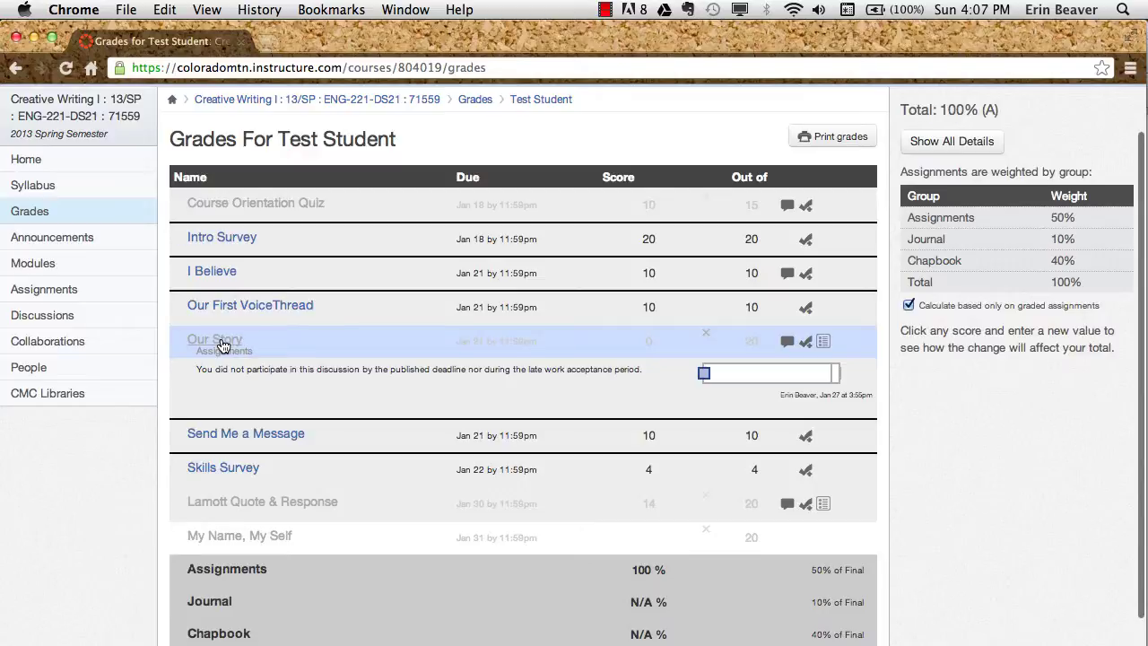
Open Our Story's submission details and view its full graded discussion.
click(223, 346)
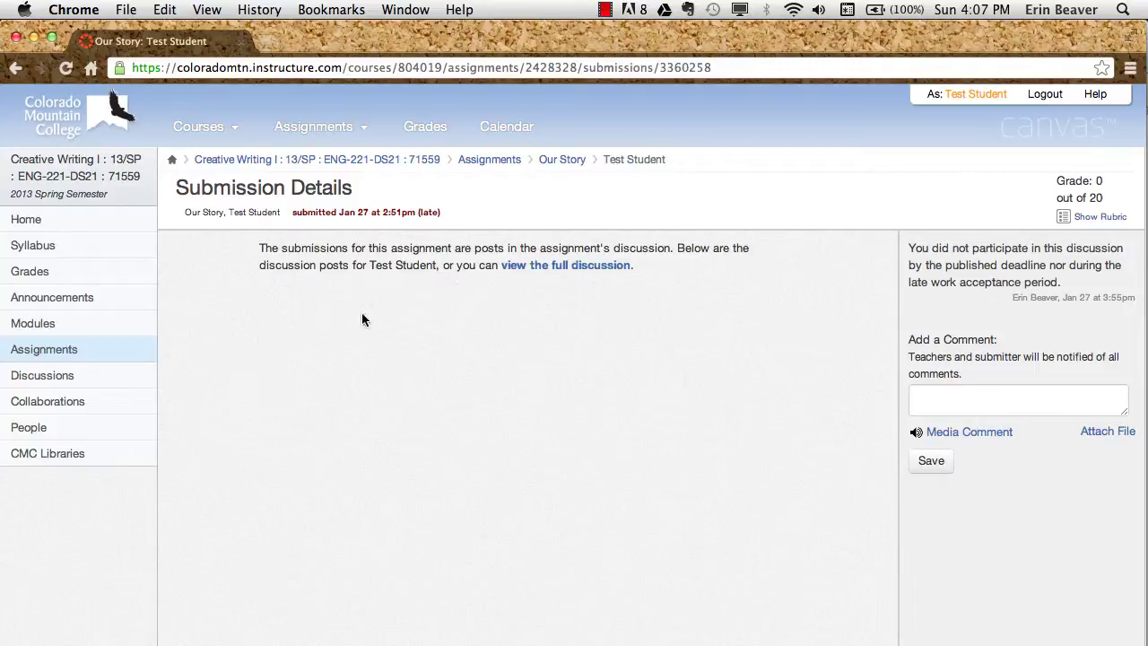
click(555, 164)
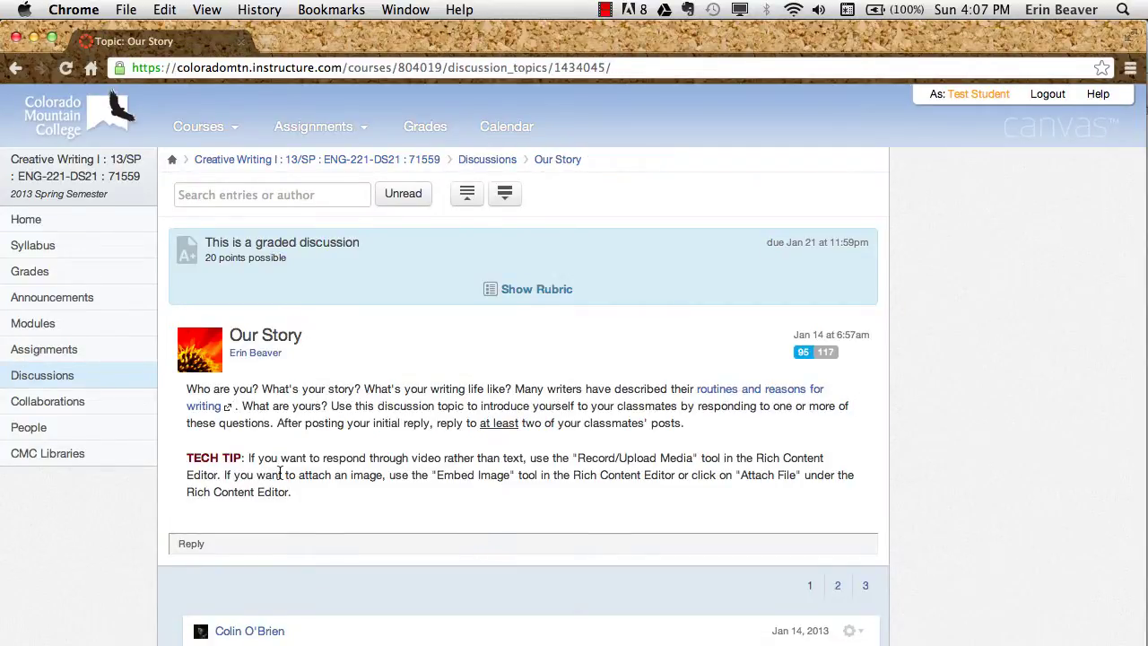
scroll(280, 476, down, 5)
scroll(279, 473, up, 5)
Save the Our Story comment ending 'ed. Can you help?' for the instructor.
click(38, 278)
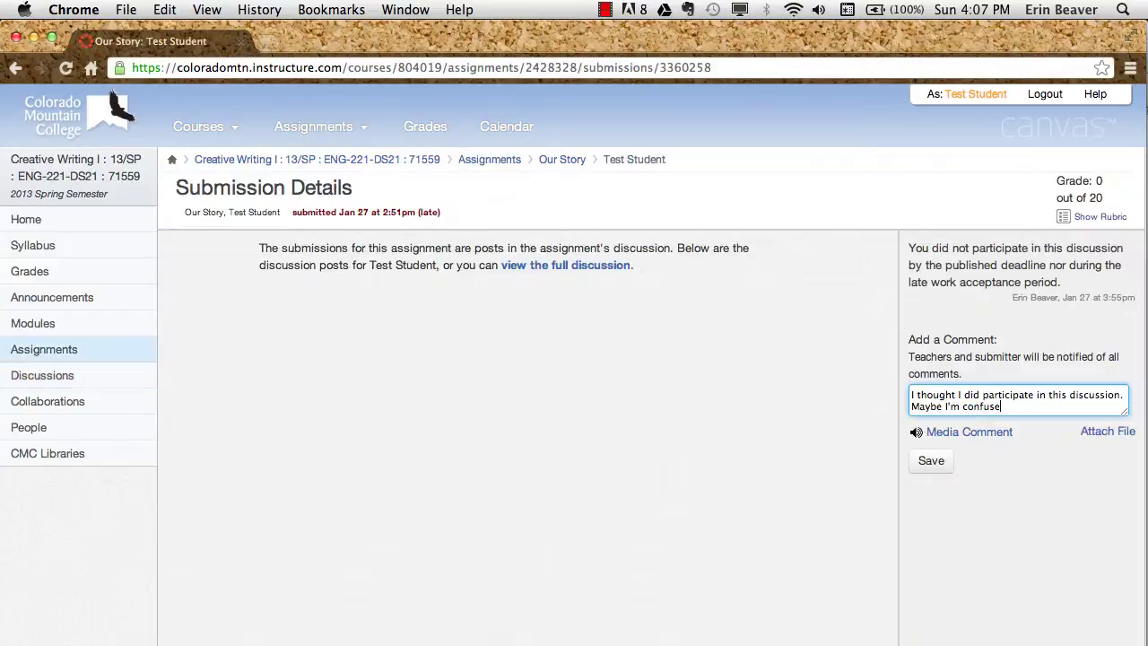
text(ed. Can you help?)
click(934, 459)
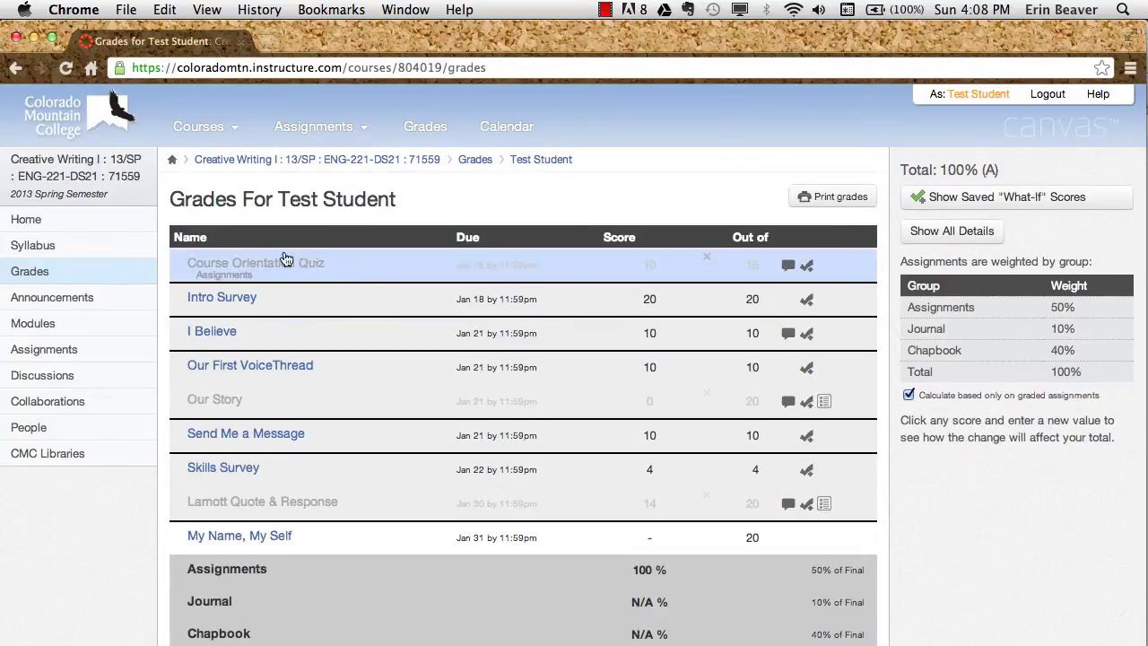
mouse_move(502, 265)
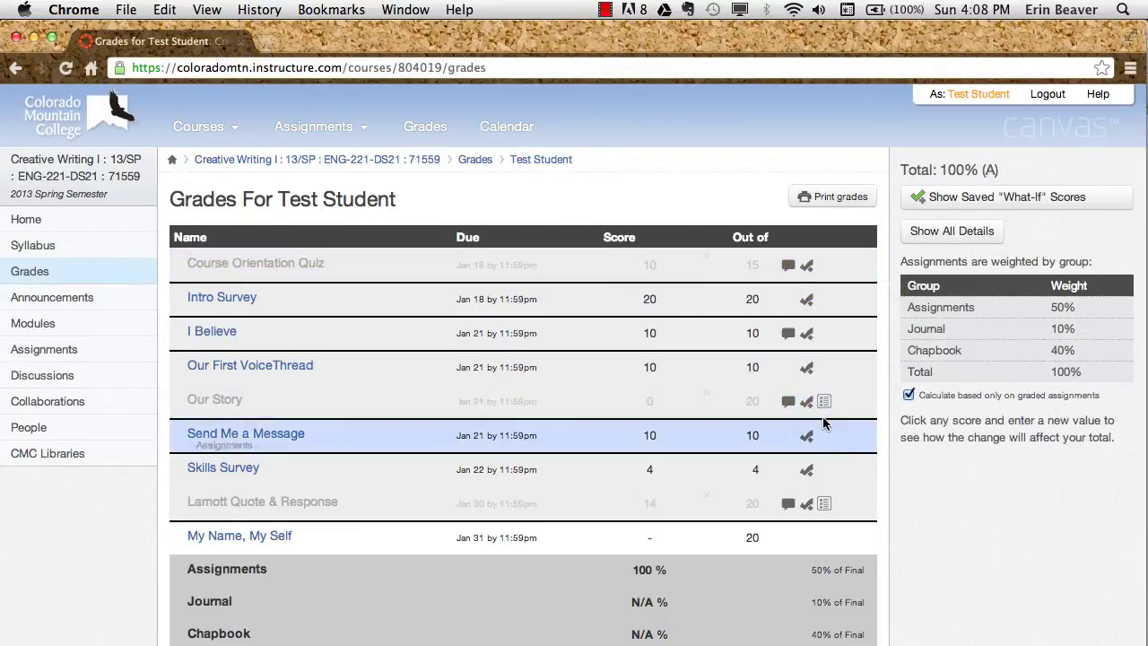
click(824, 507)
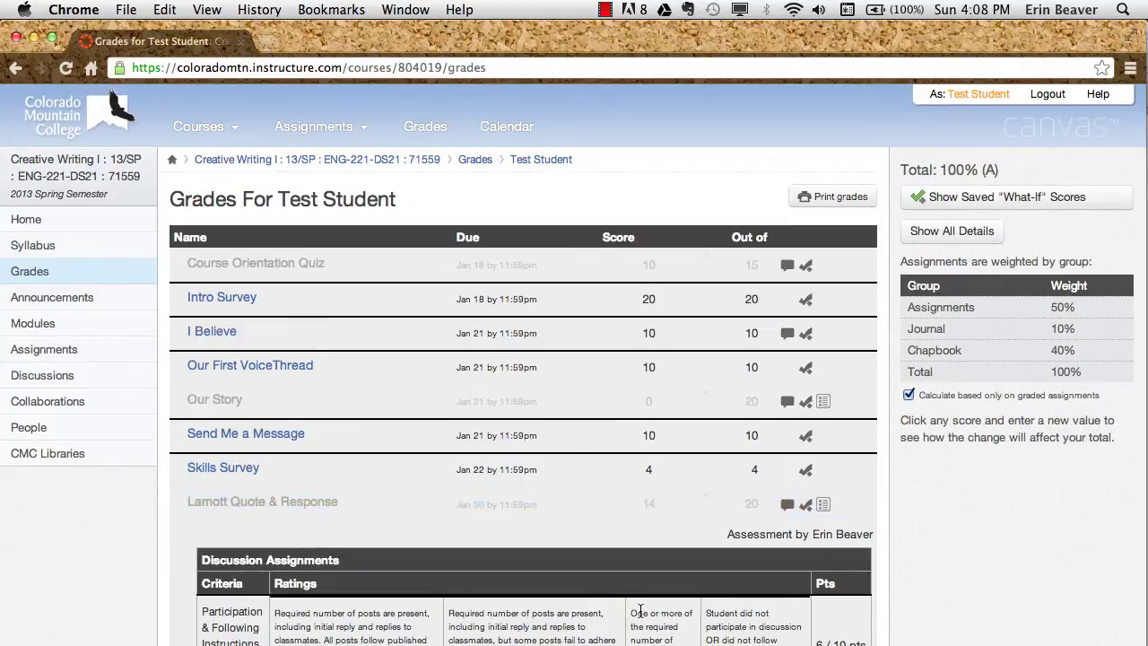
scroll(639, 612, down, 1)
scroll(639, 613, down, 4)
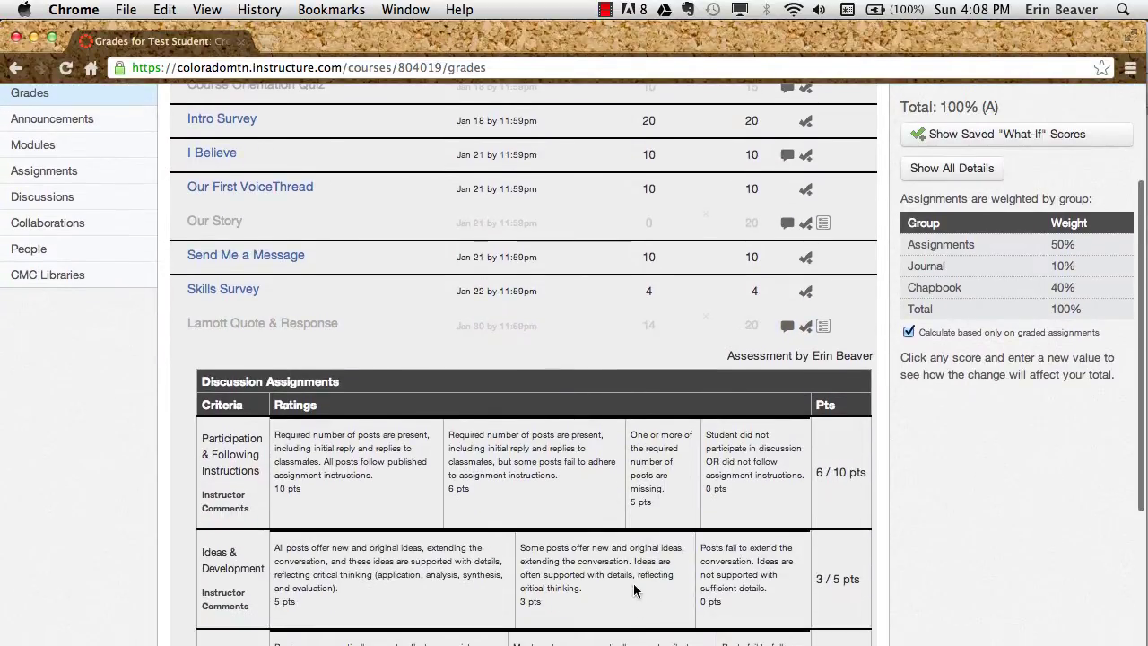
scroll(634, 590, down, 2)
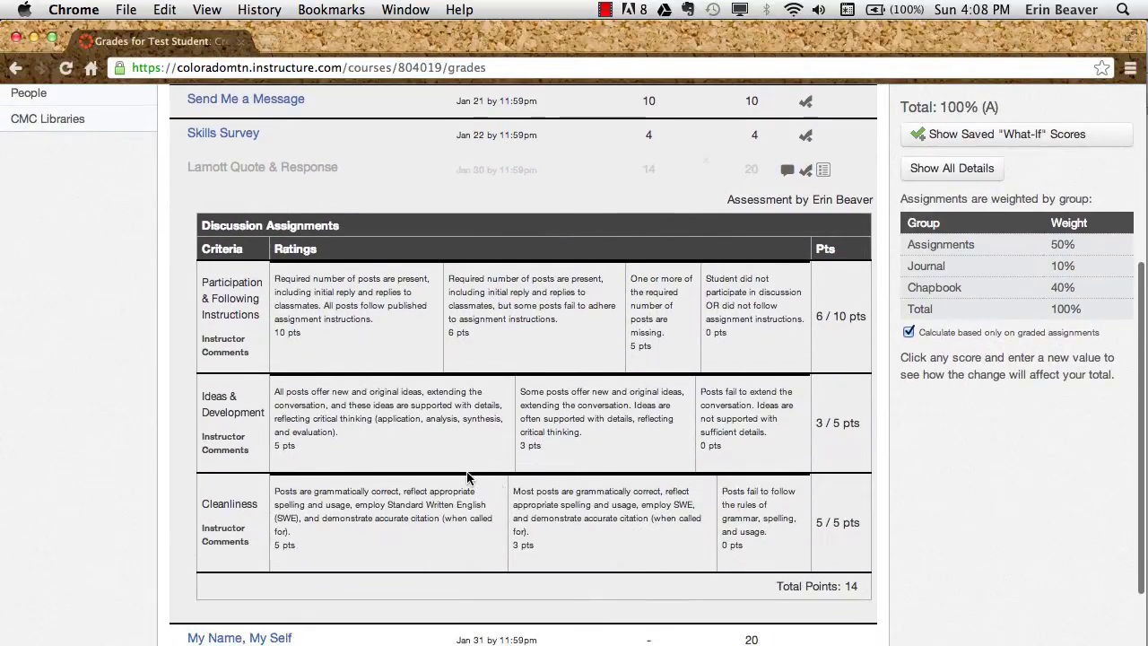
scroll(467, 478, down, 2)
click(825, 90)
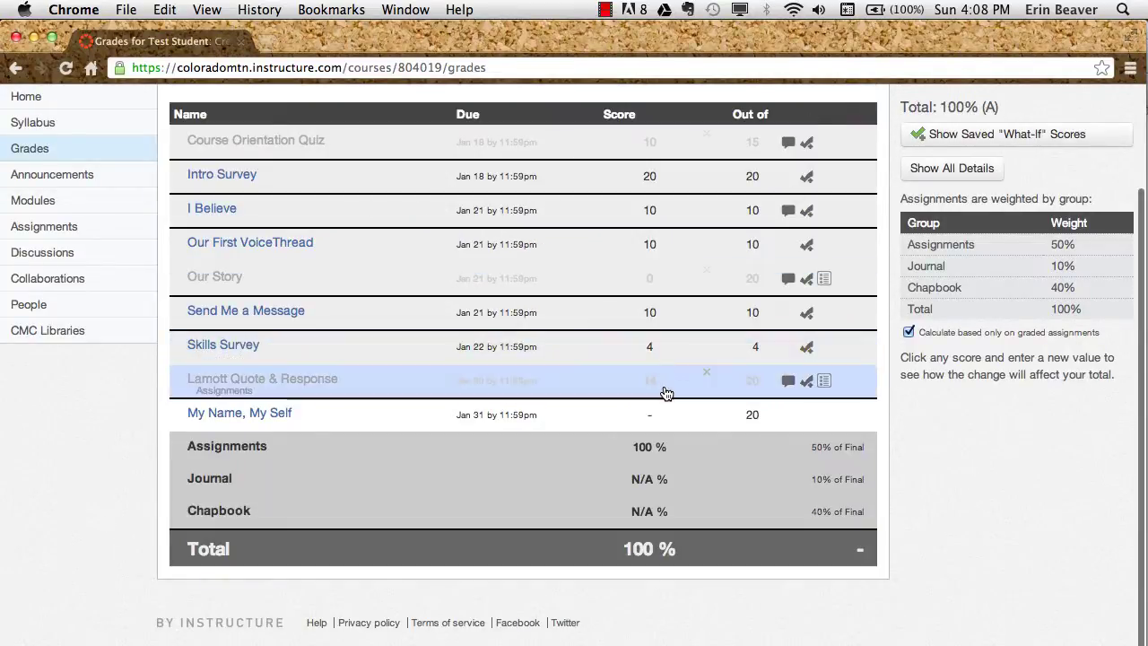